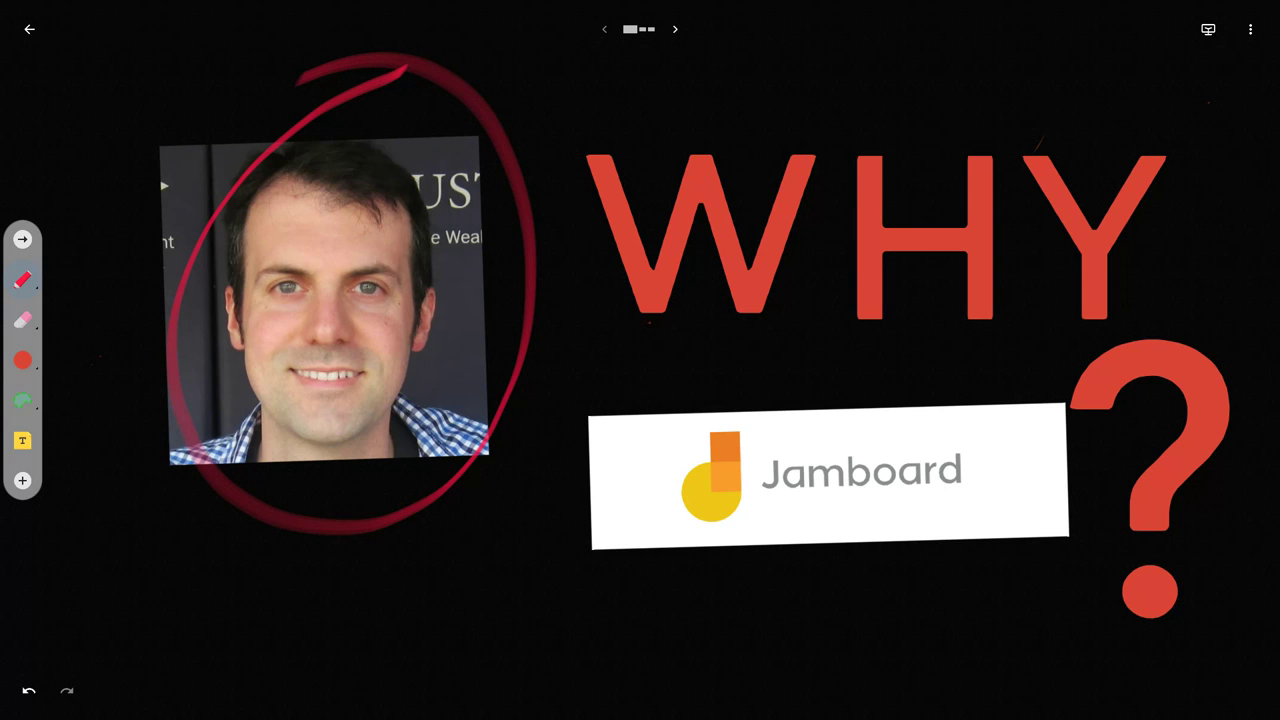
# Draw a short red pen stroke just below the circled photo
pyautogui.moveTo(379, 610); pyautogui.dragTo(352, 682)
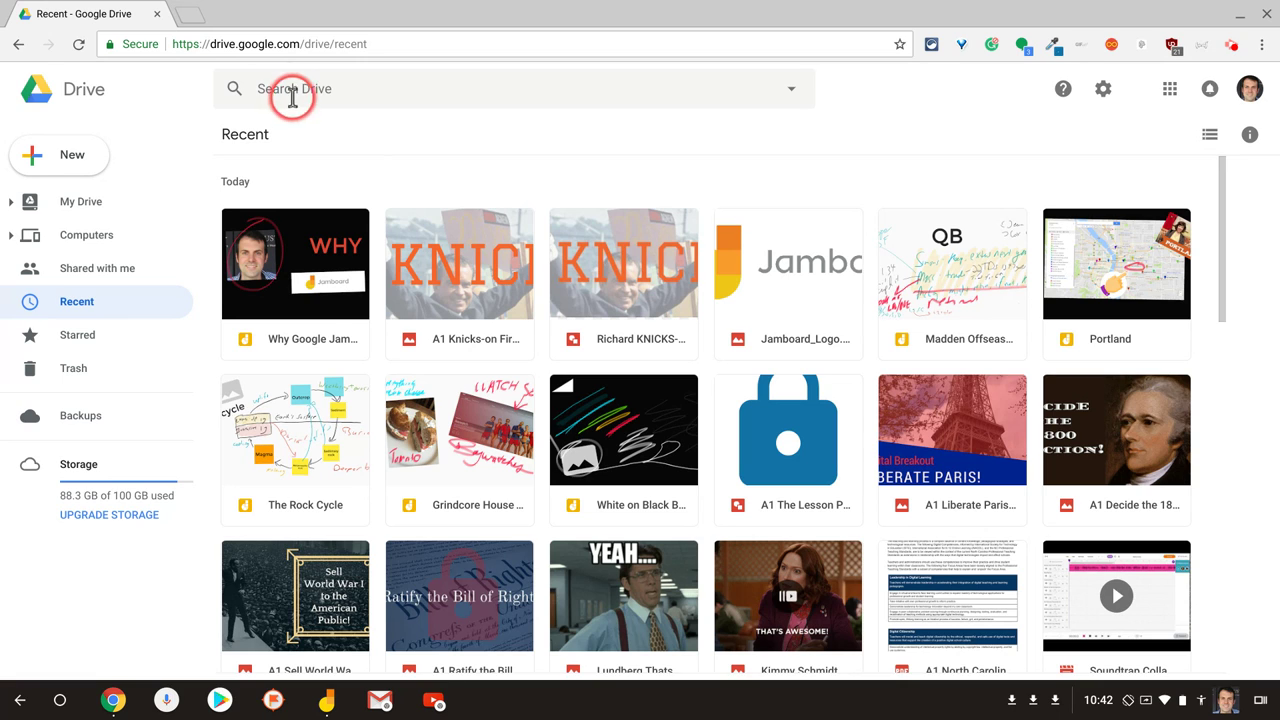
# Show the options menu for the Why Google Jamboard? file in Drive, then go back to the jam
pyautogui.rightClick(307, 263)
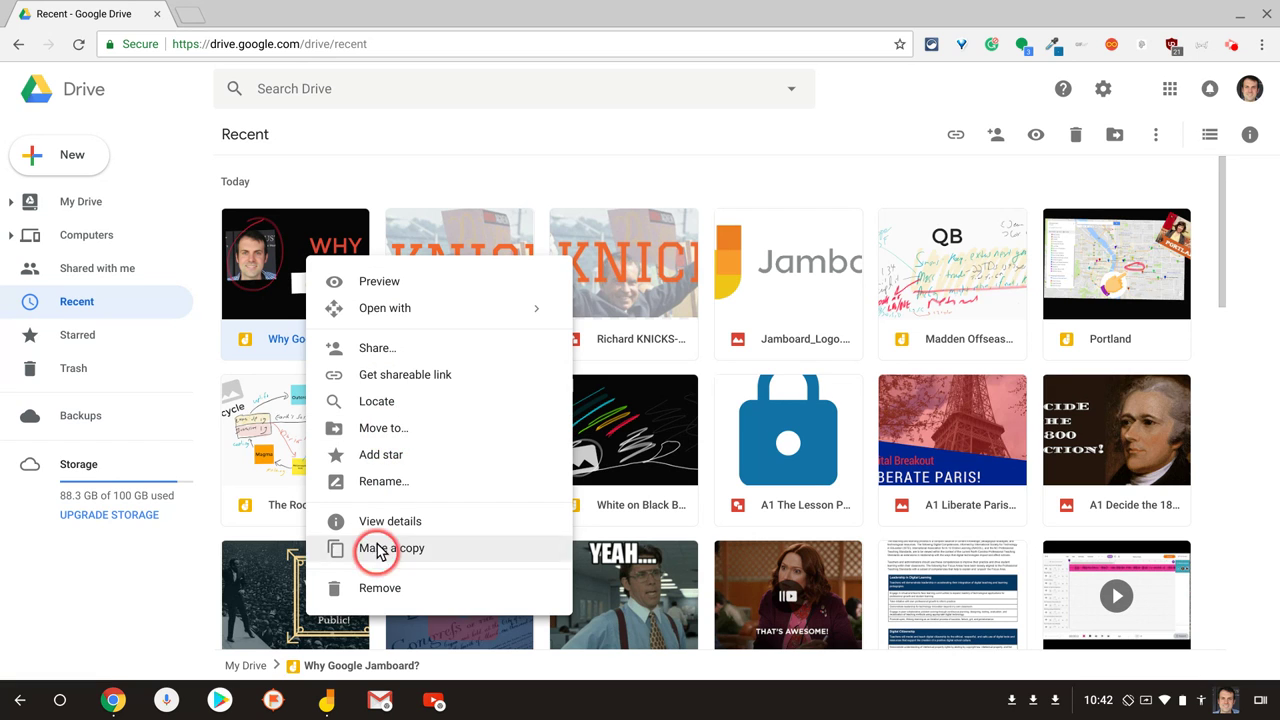
pyautogui.click(330, 702)
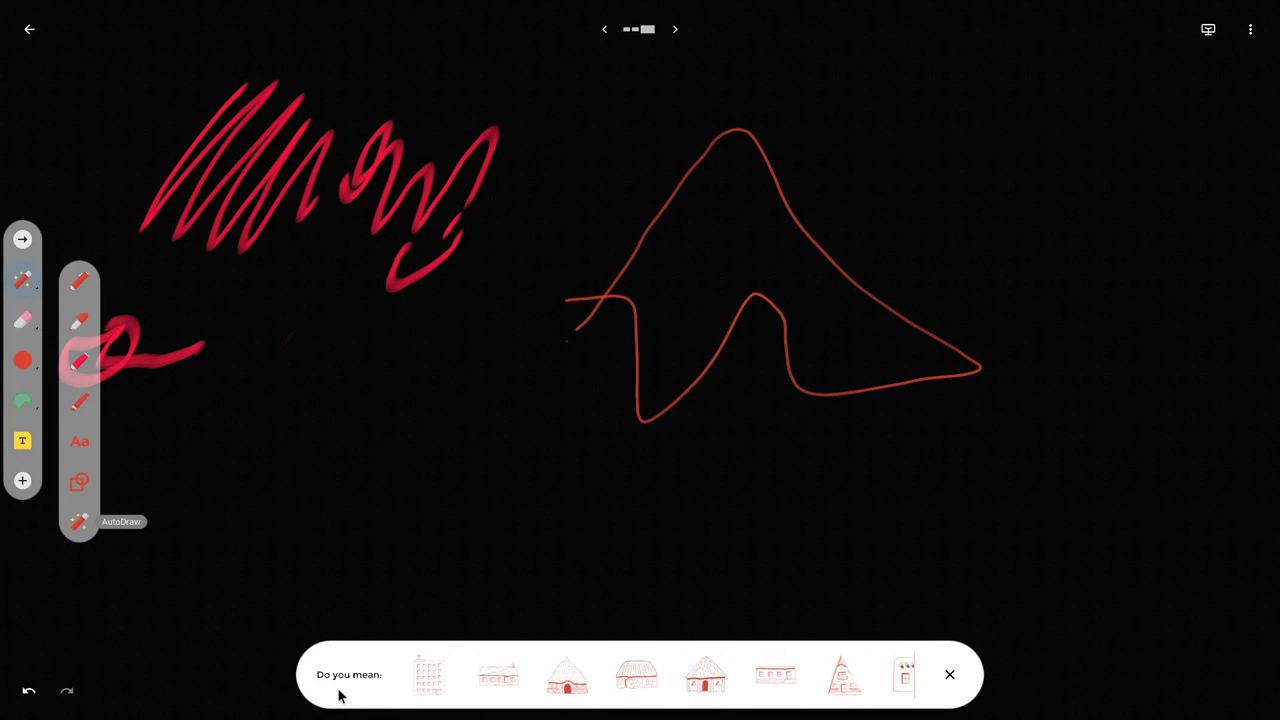
# Doodle a wave below the house on the right for AutoDraw to match
pyautogui.hscroll(5, 340, 696)
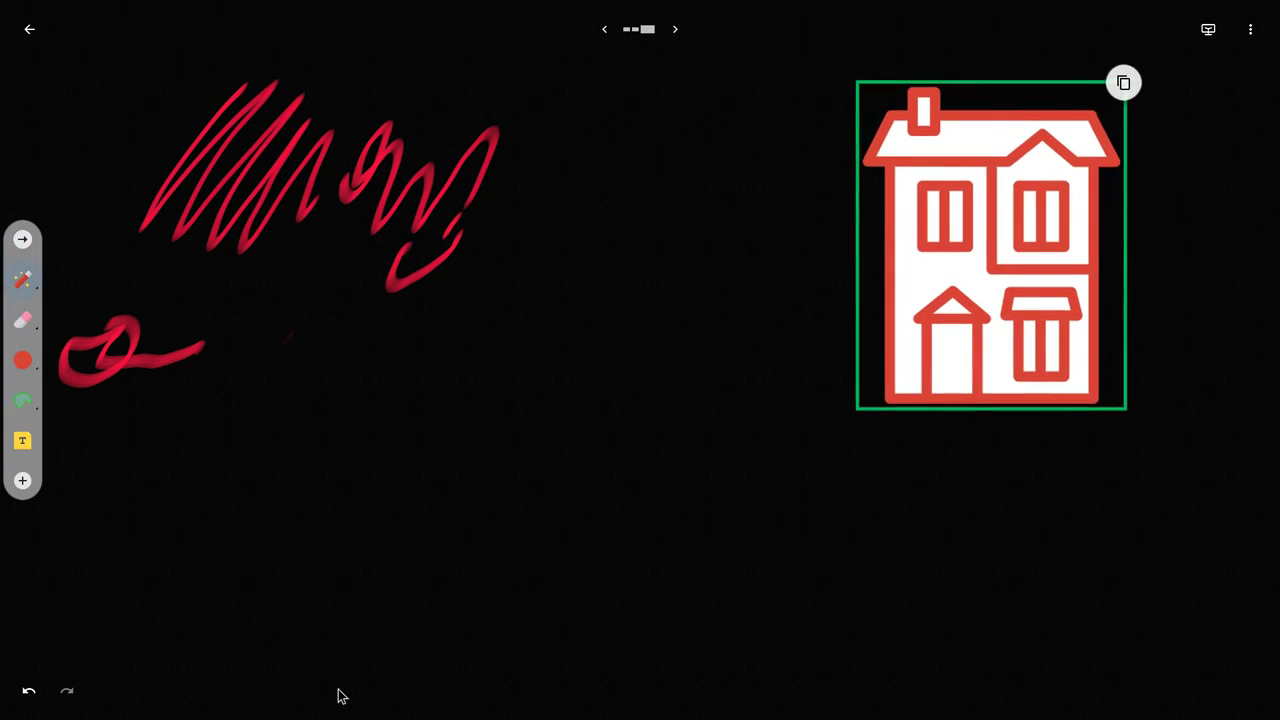
pyautogui.moveTo(298, 321)
pyautogui.mouseDown()
pyautogui.moveTo(424, 491)
pyautogui.moveTo(691, 320)
pyautogui.moveTo(800, 340)
pyautogui.mouseUp()
pyautogui.moveTo(745, 258); pyautogui.dragTo(776, 290)
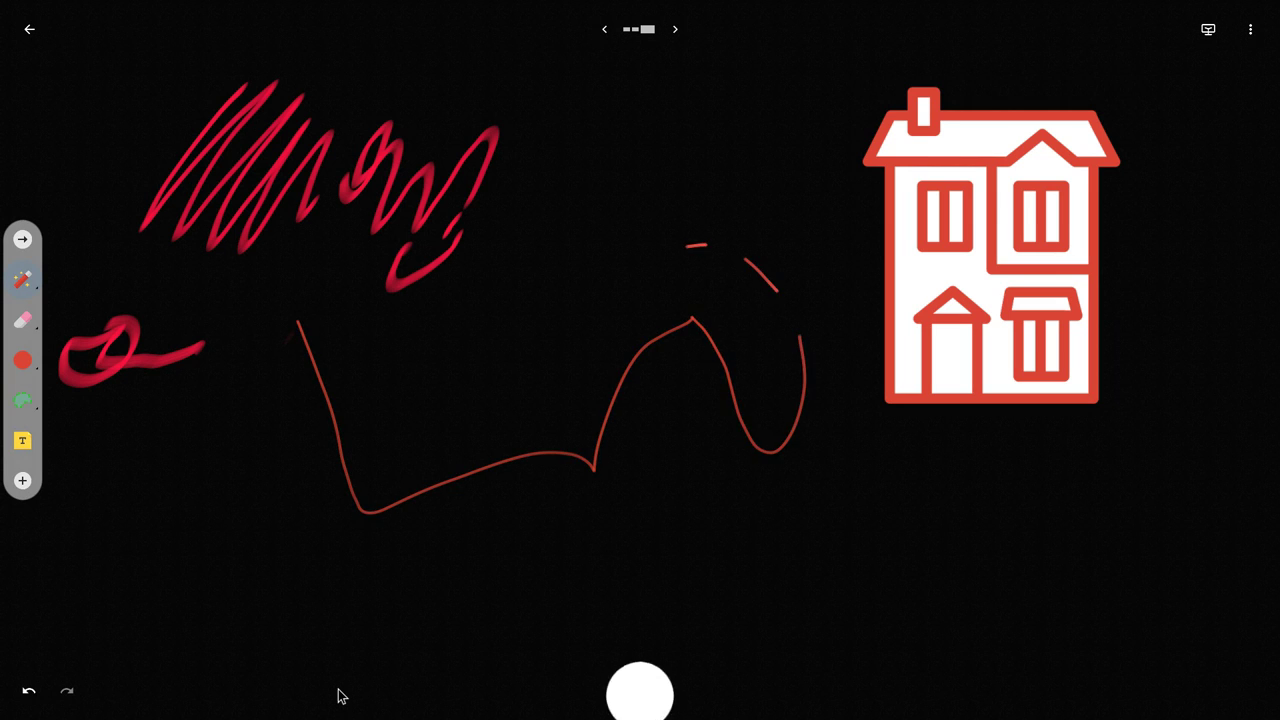
pyautogui.moveTo(706, 244); pyautogui.dragTo(280, 340)
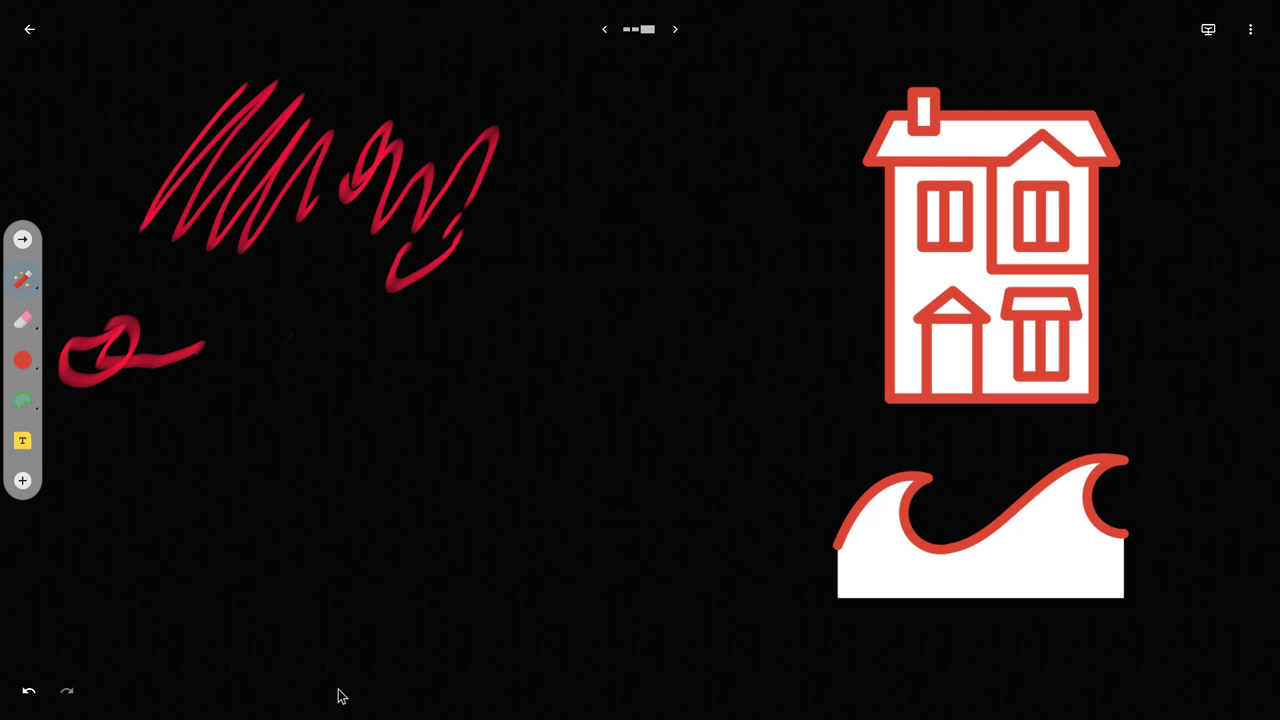
# Place a sticky note dictated as 'Voice input for a Post-It note' beside the house
pyautogui.click(22, 440)
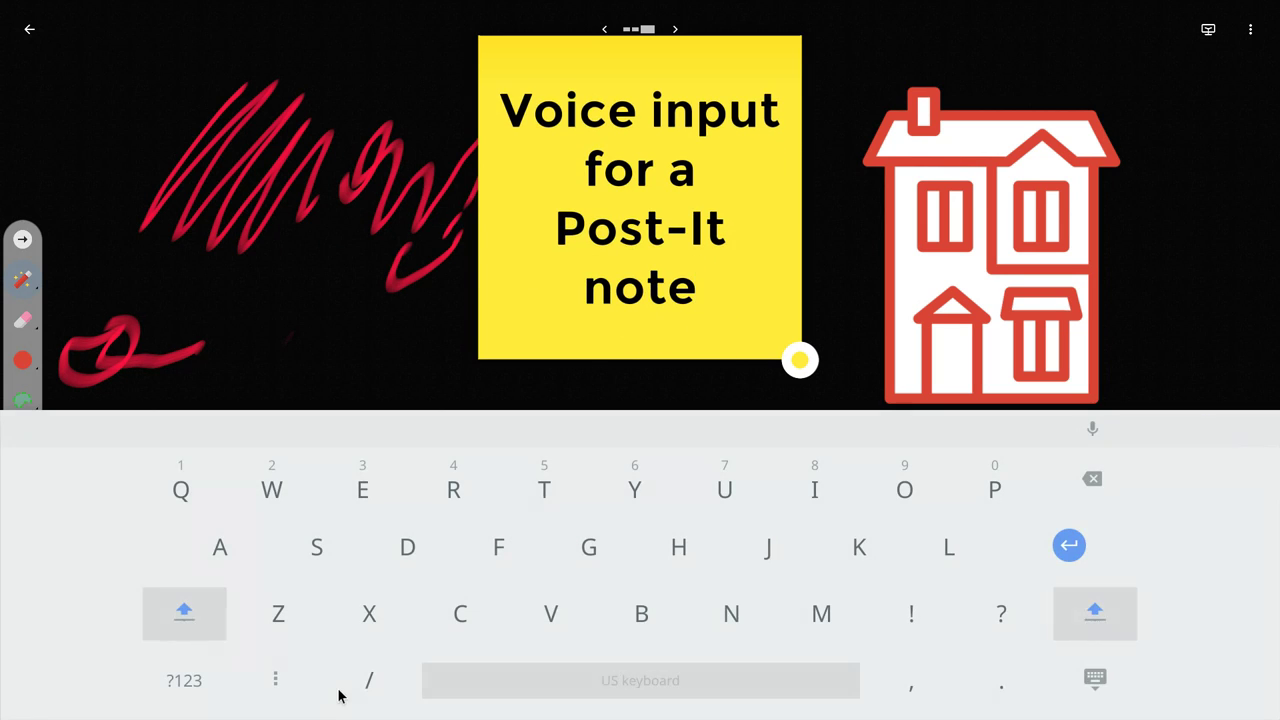
pyautogui.press('Escape')
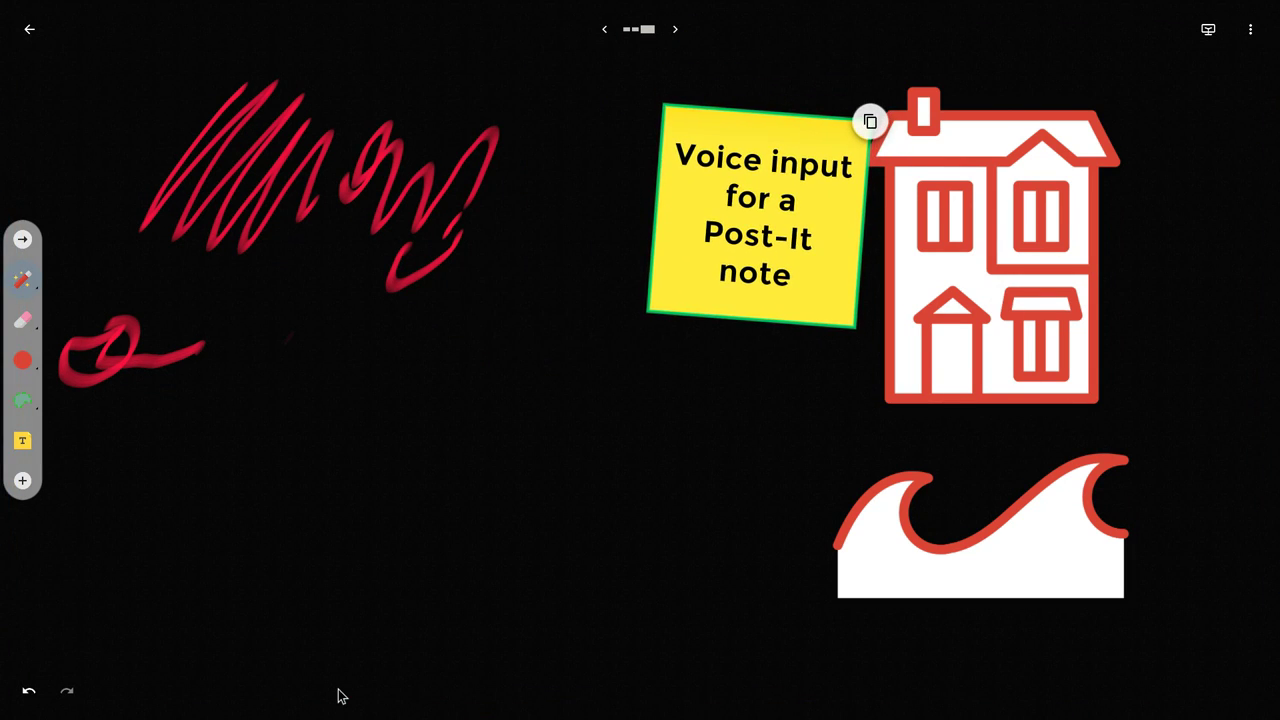
pyautogui.click(340, 696)
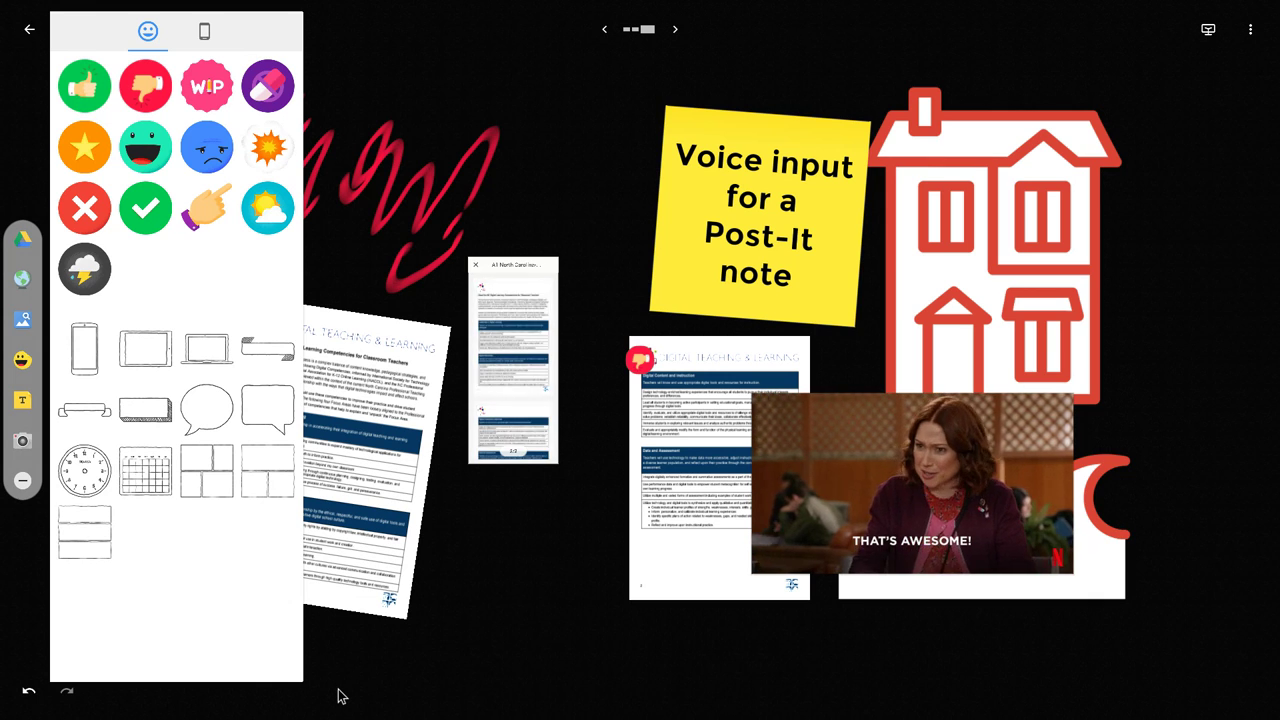
# Close the sticker panel, leaving the thumbs-down sticker on the second page
pyautogui.click(338, 696)
pyautogui.write('google jamboard')
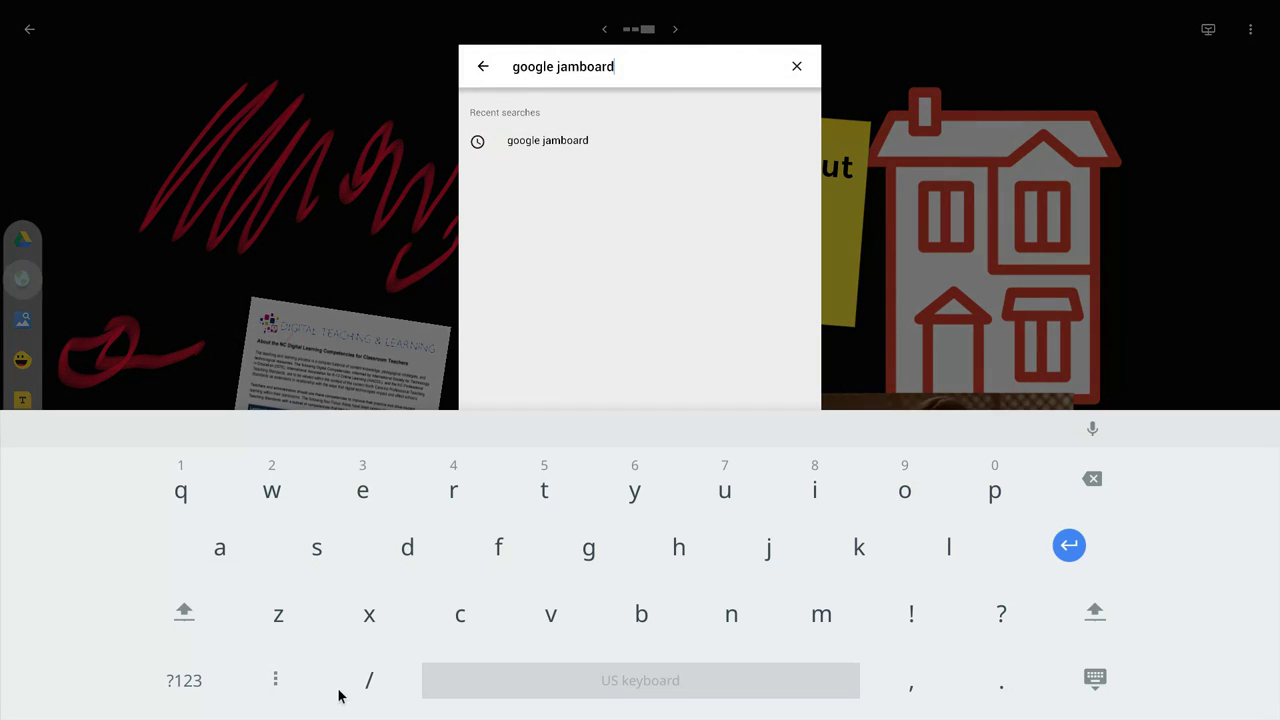
# Run the 'google jamboard' web search, scroll through the results, then close the panel
pyautogui.press('Return')
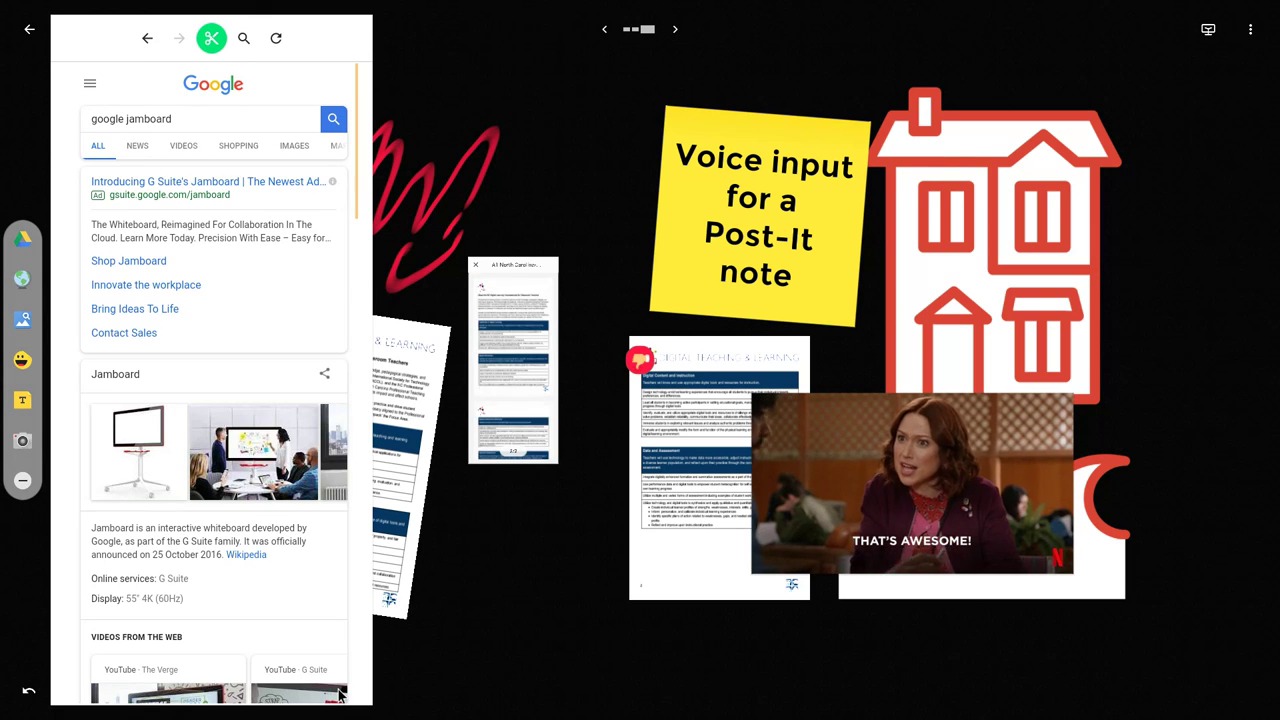
pyautogui.scroll(-5, 338, 697)
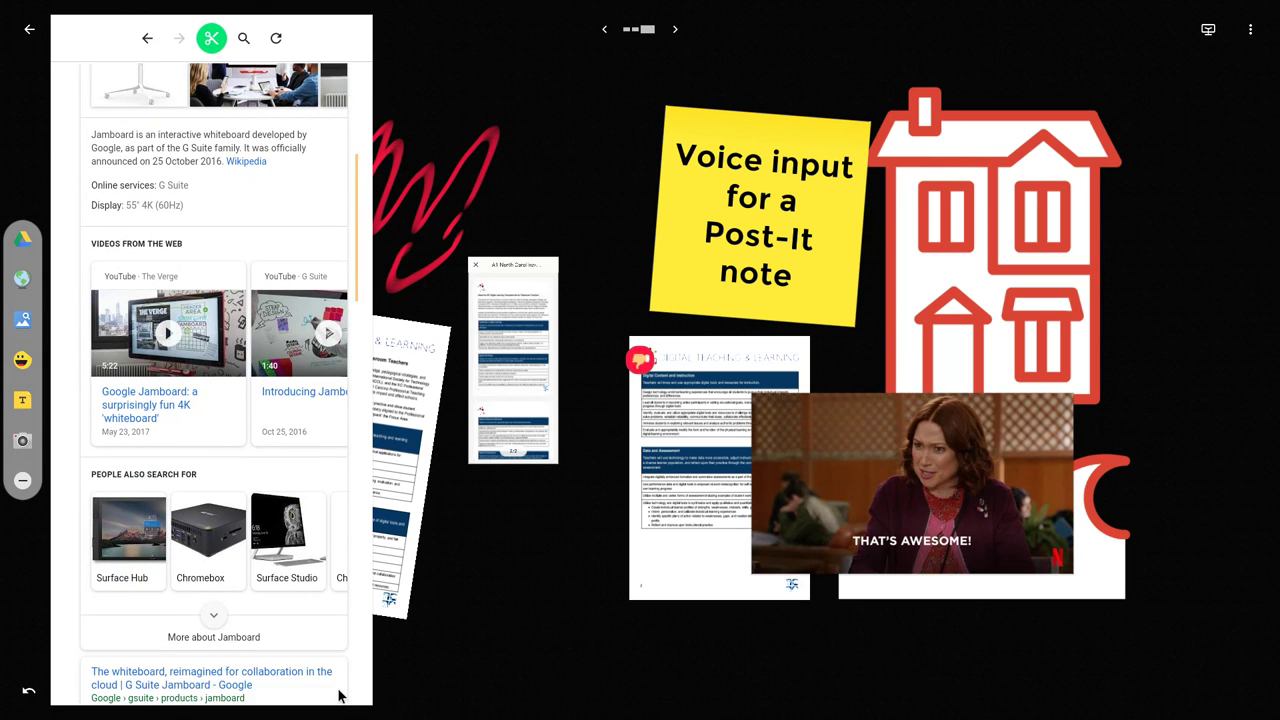
pyautogui.scroll(-1, 338, 697)
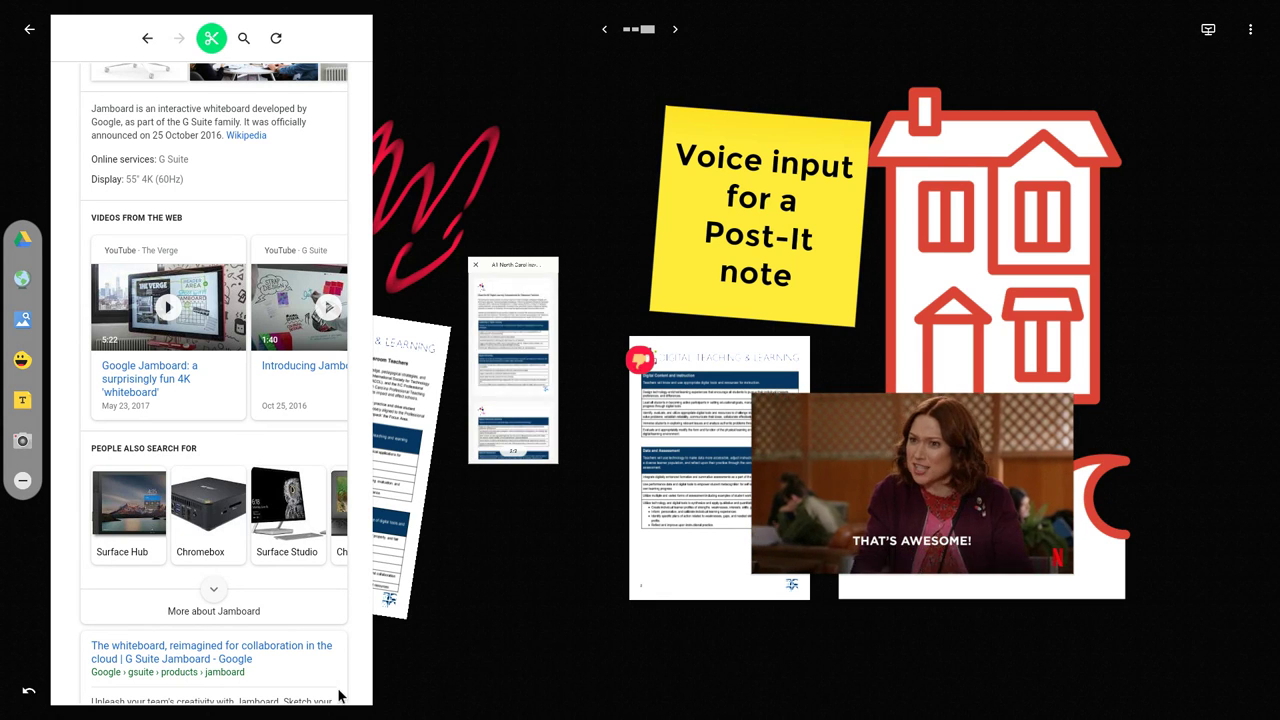
pyautogui.press('Escape')
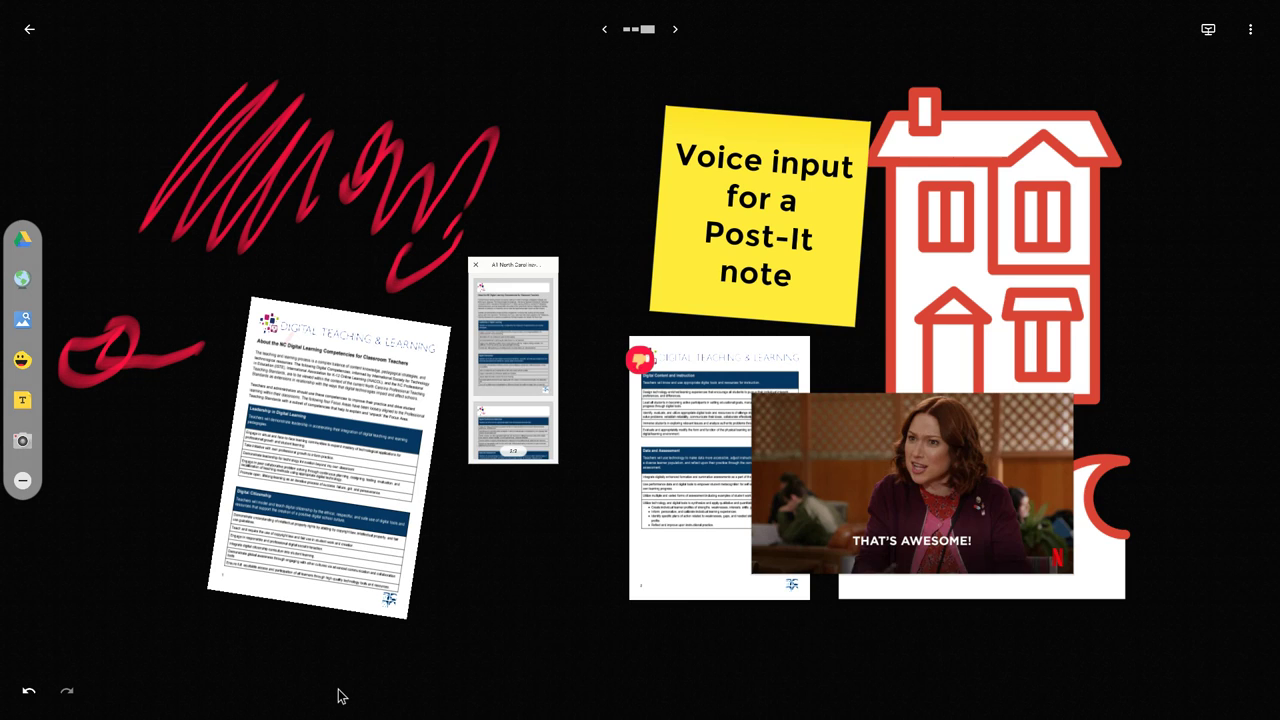